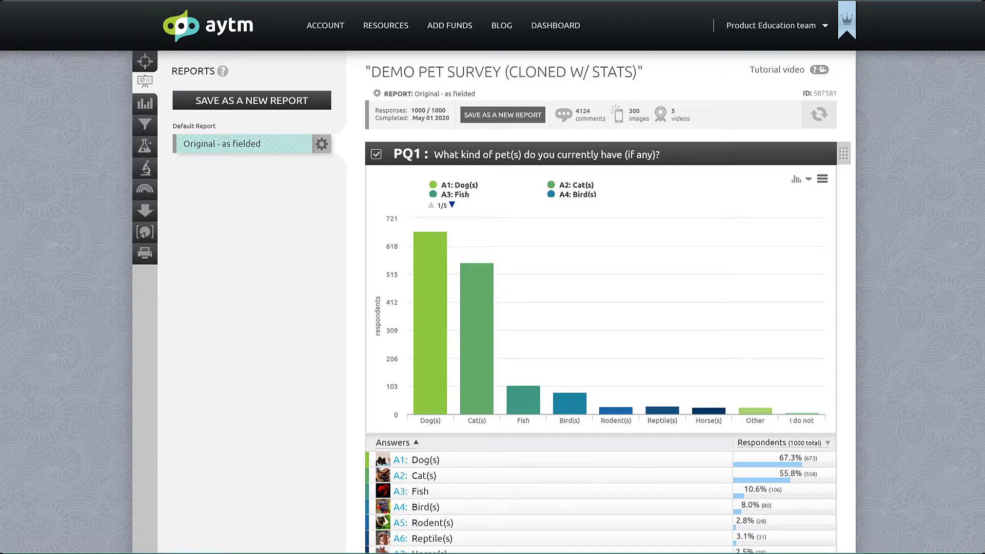
From the Data Lab panel, drop a Virtual Question block into the report above PQ1
scroll(600, 308, down, 10)
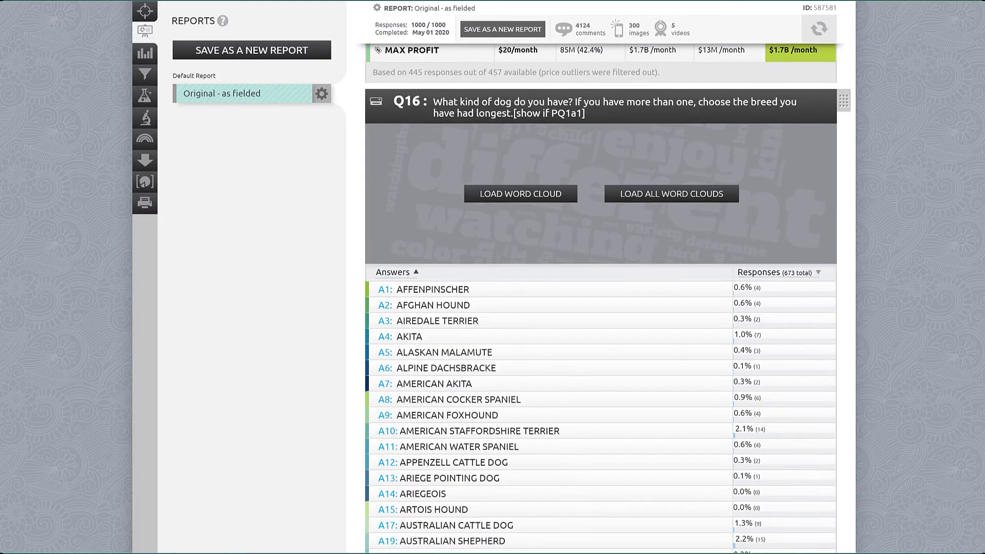
scroll(600, 308, down, 20)
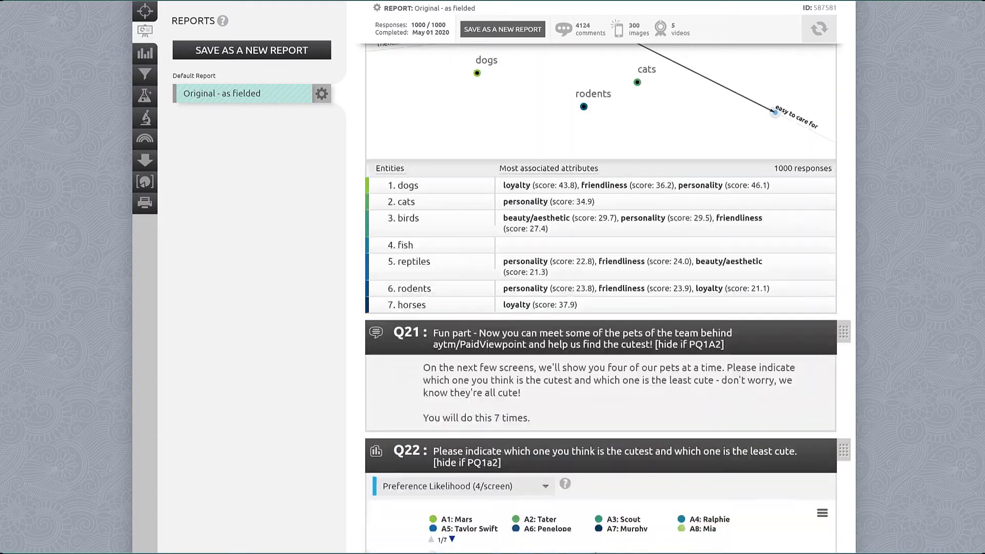
scroll(600, 308, down, 20)
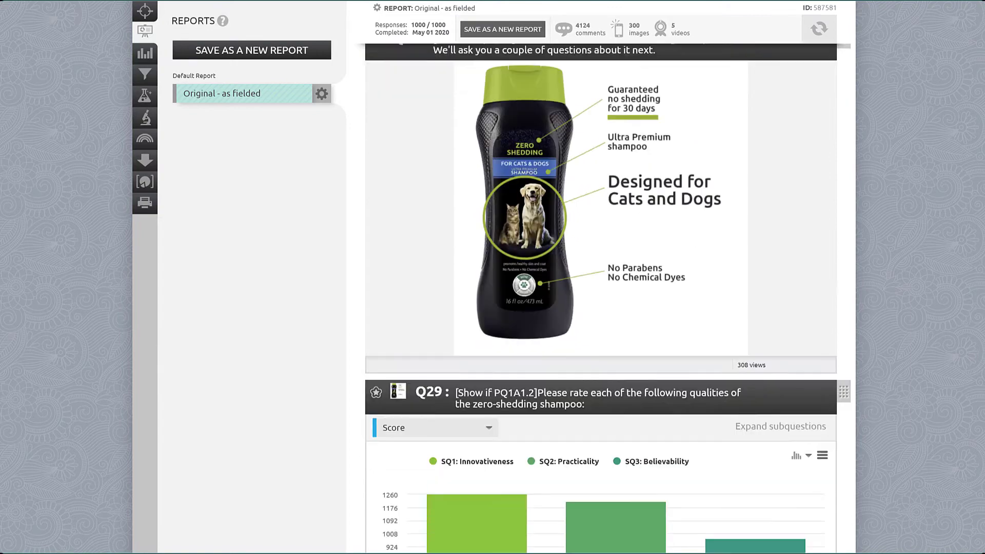
scroll(601, 308, up, 8)
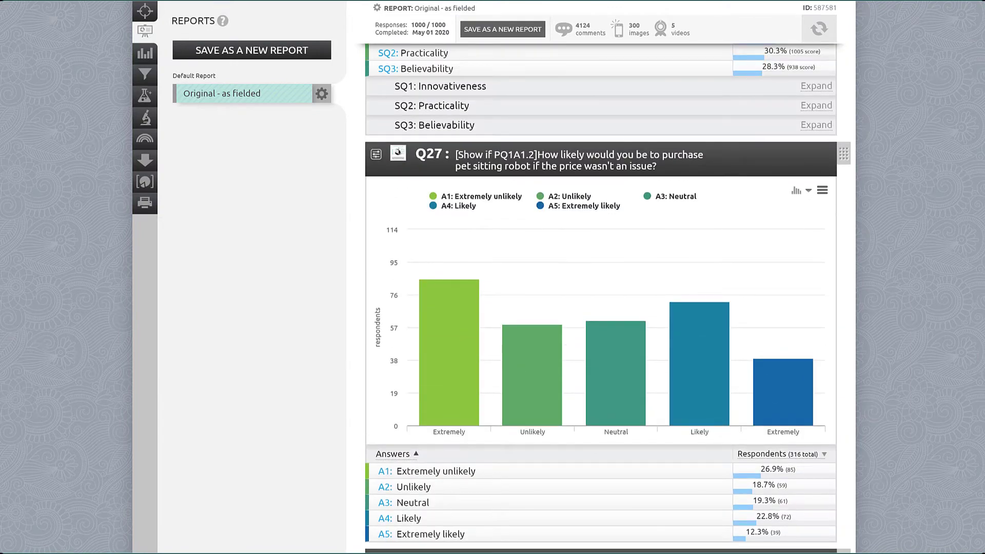
scroll(600, 308, down, 20)
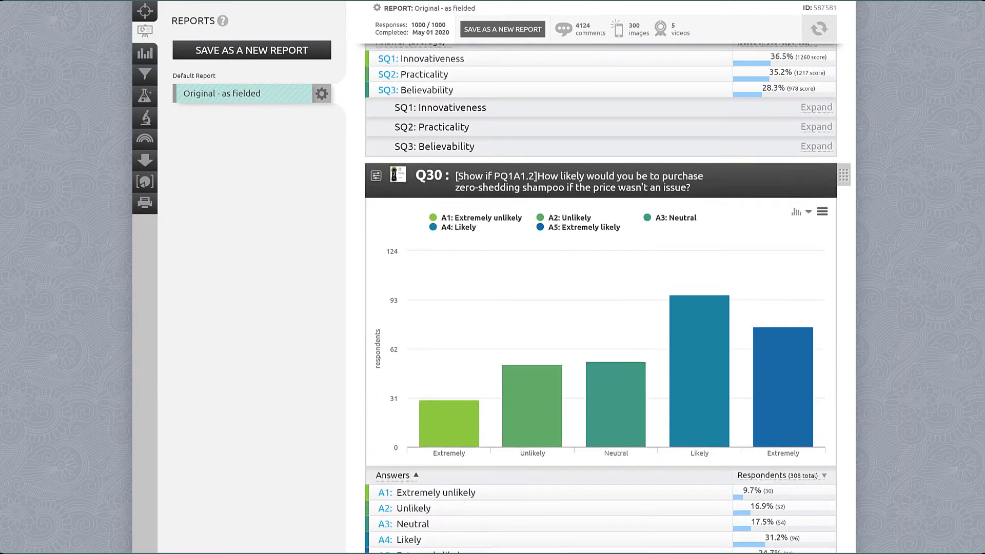
scroll(600, 307, down, 2)
scroll(600, 308, down, 20)
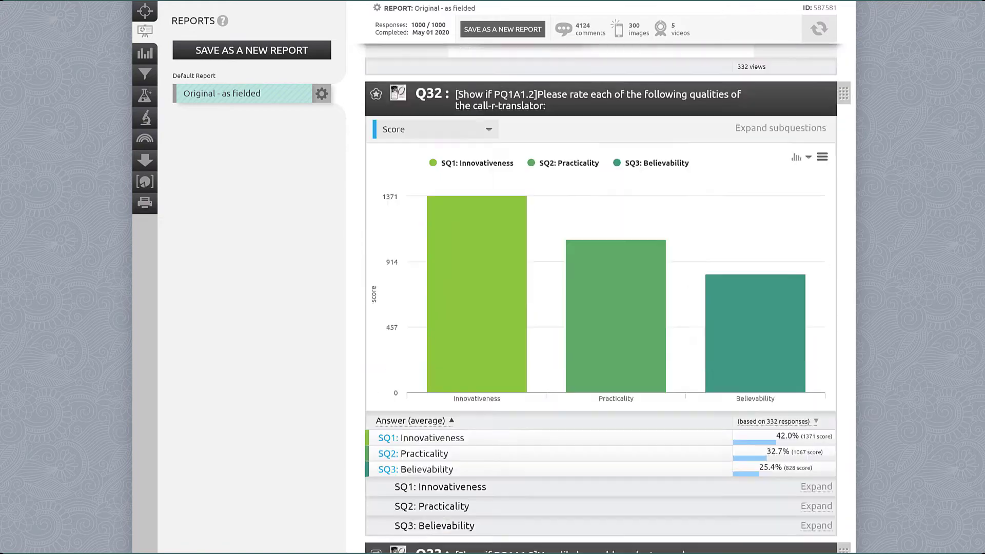
scroll(601, 308, down, 1)
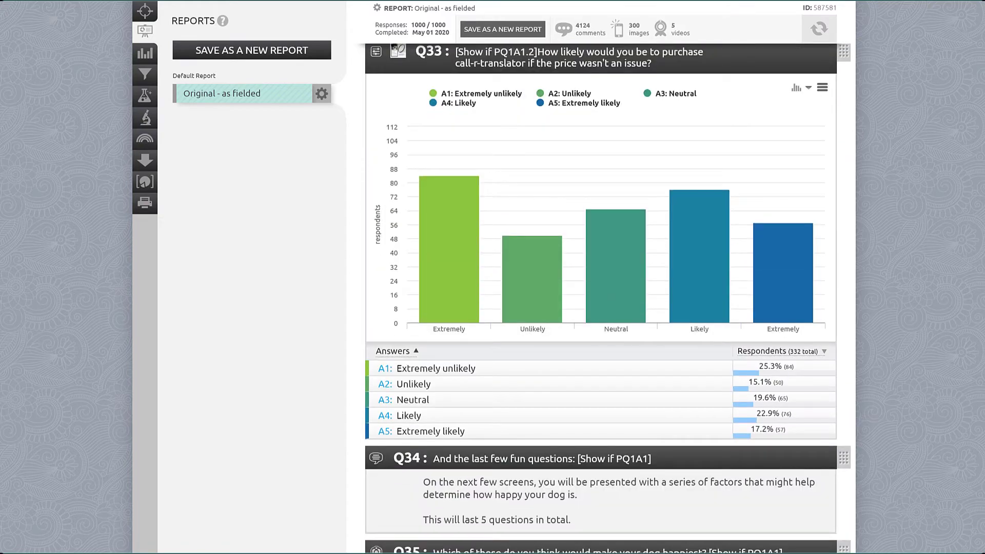
scroll(600, 308, up, 20)
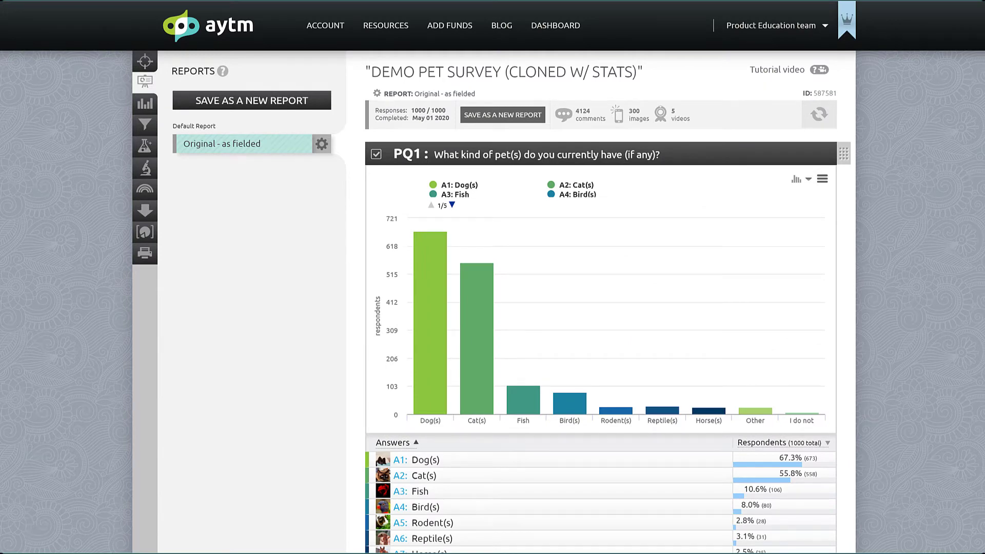
click(147, 147)
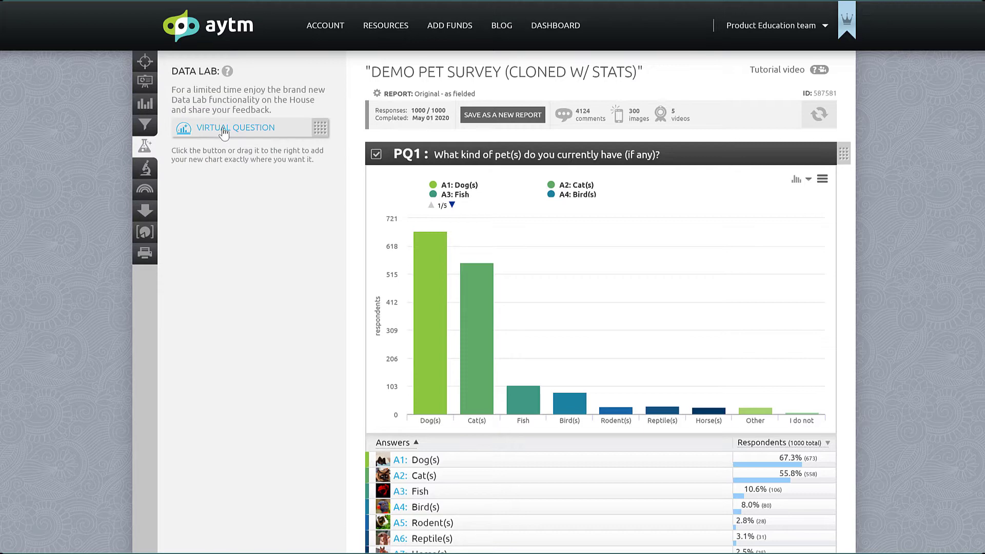
drag(226, 128, 504, 153)
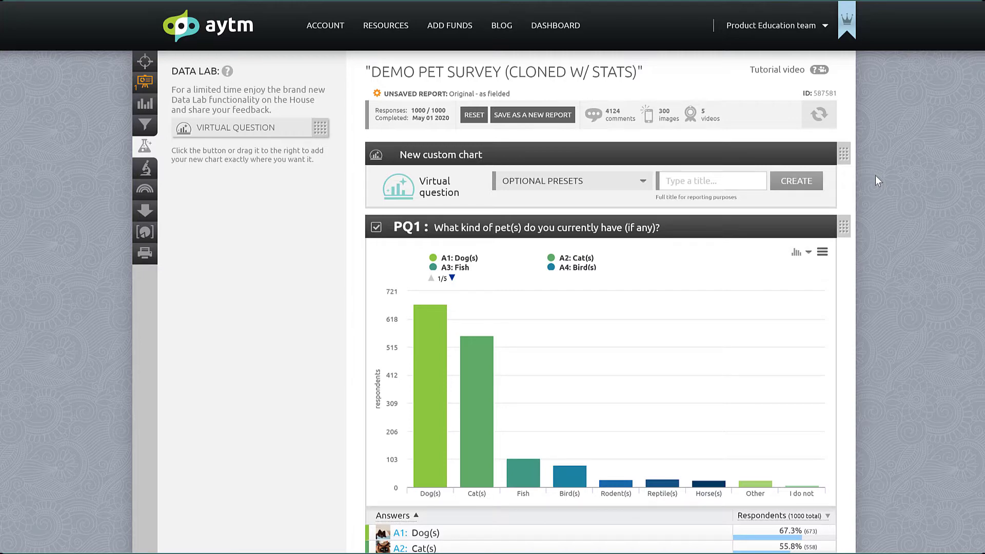
Create 'Preset Top 2' from the Q27, Q30, Q33 preset with Top 2 Box (A4, A5)
click(578, 188)
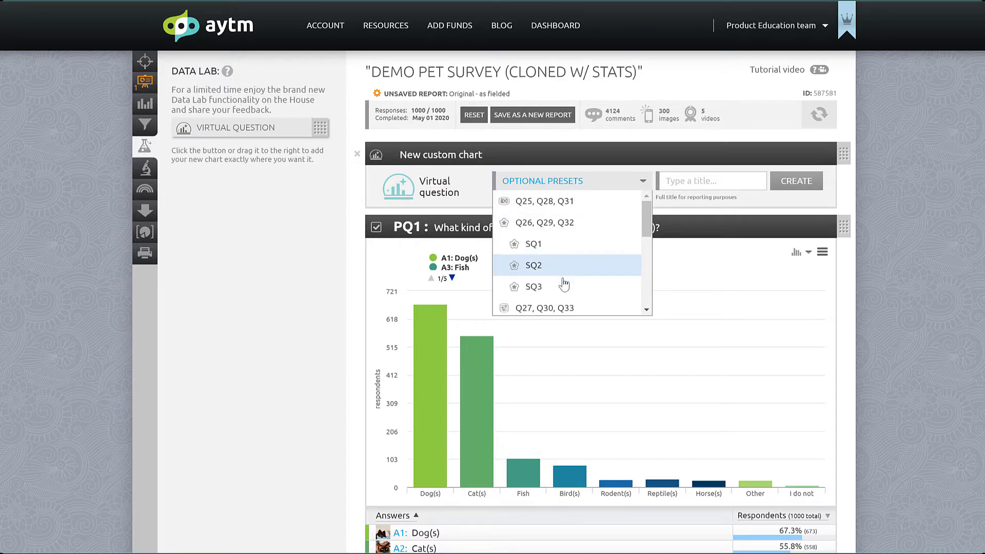
click(555, 308)
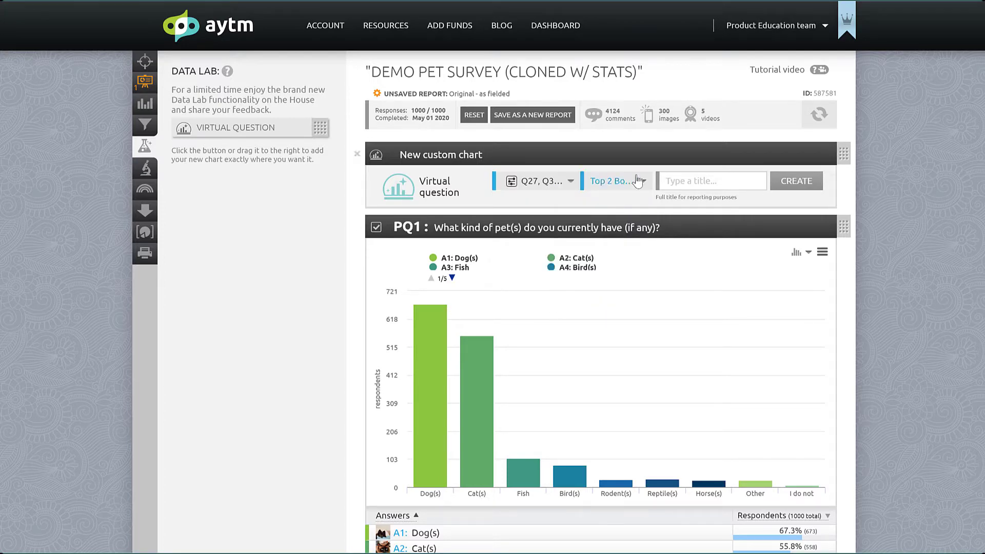
click(616, 180)
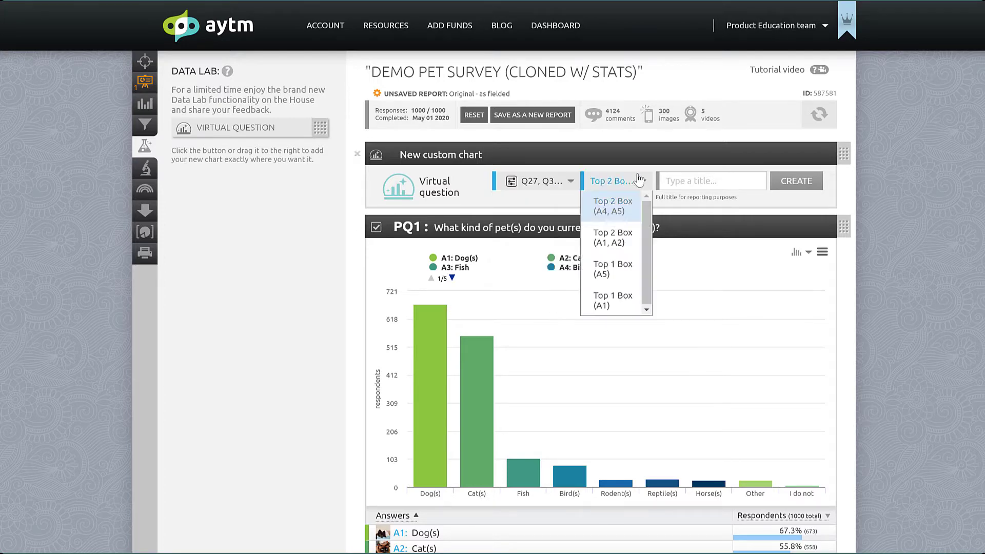
click(623, 216)
text(Preset Top 2)
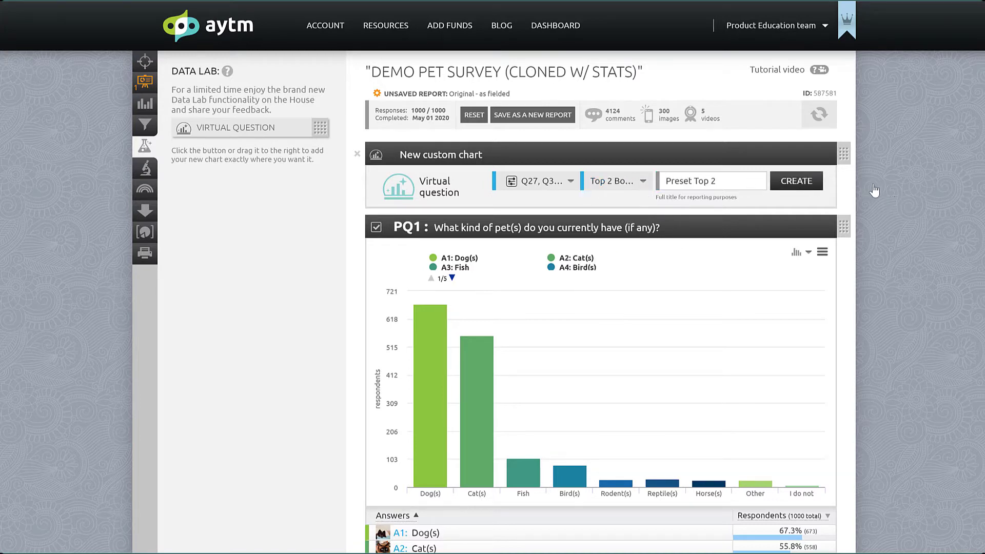
key(Return)
Relabel the answers robot, no shed shampoo and call-r-translator and generate the chart
drag(793, 233, 670, 234)
key(BackSpace)
text(robot)
key(Tab)
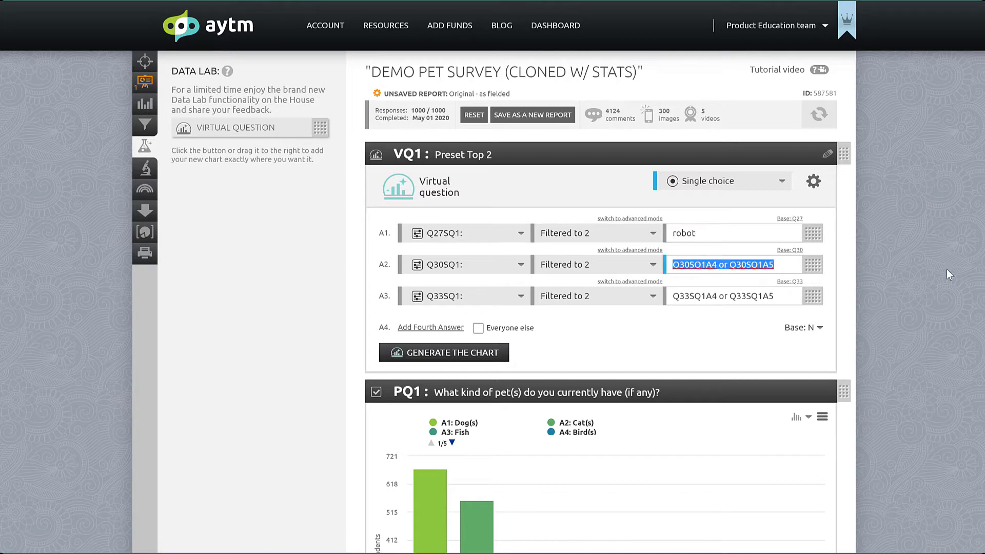
text(no shed shampoo)
key(Tab)
text(call-r-translator)
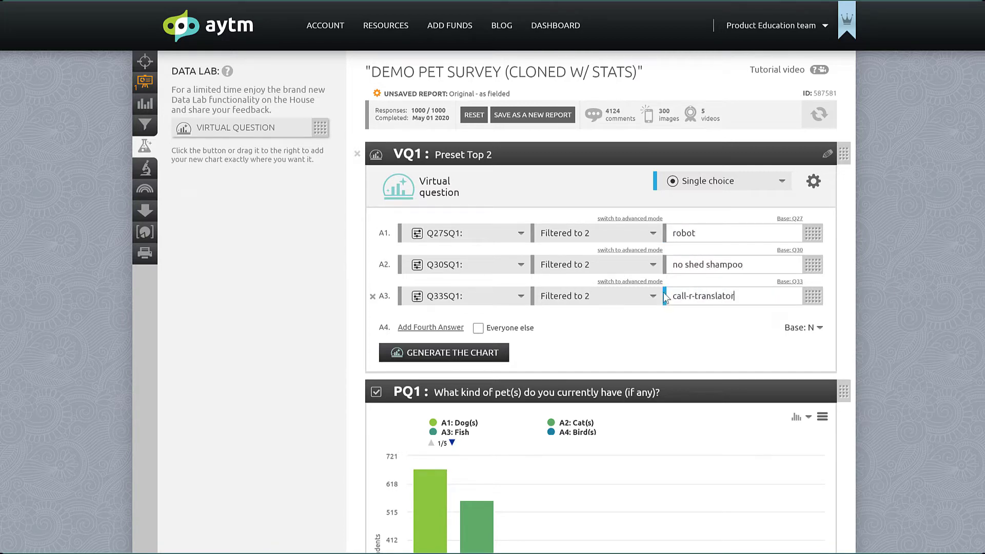
key(Return)
scroll(600, 308, down, 3)
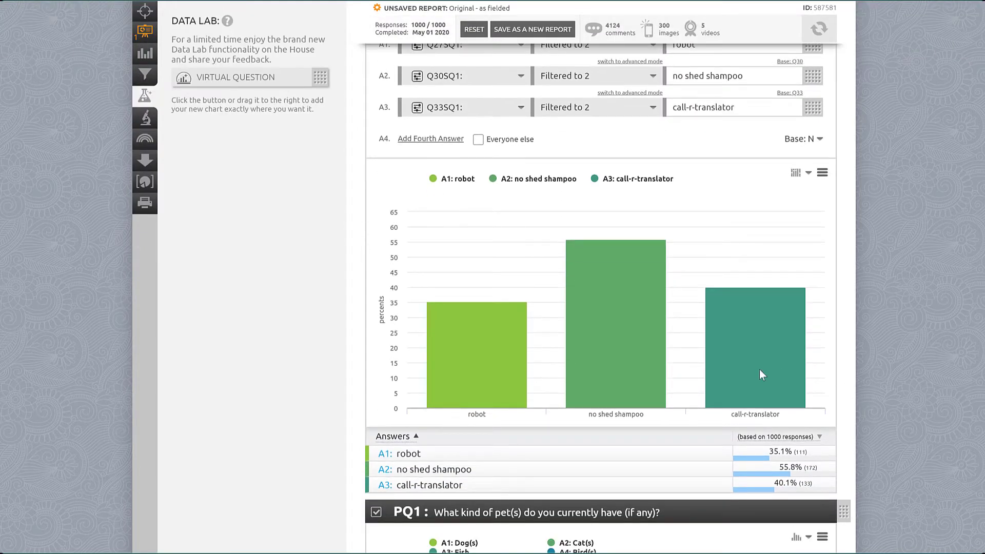
scroll(963, 348, up, 2)
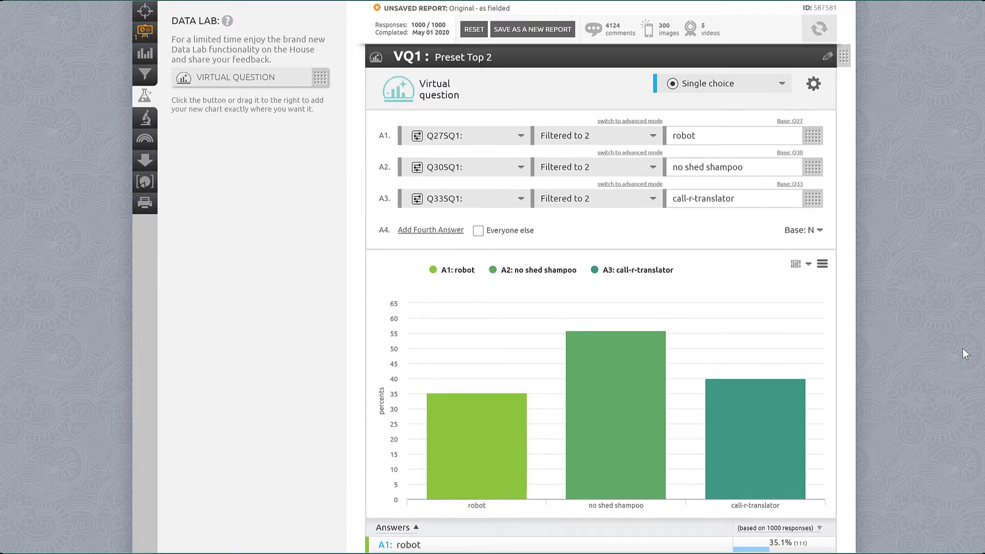
scroll(963, 348, up, 2)
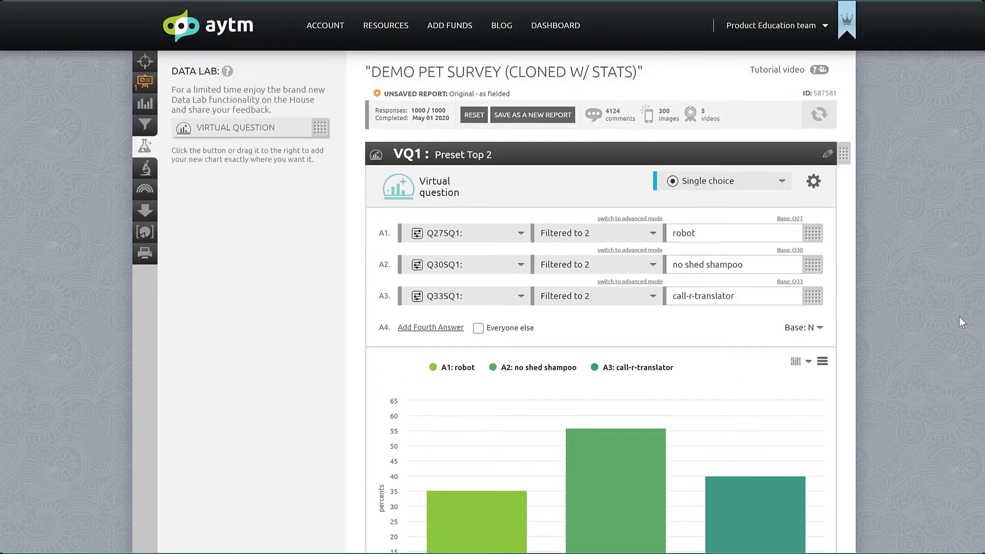
Collapse VQ1 and add a new virtual question titled 'Manual Top 2'
click(754, 156)
click(754, 157)
drag(219, 131, 447, 162)
click(727, 180)
text(Manual Top 2)
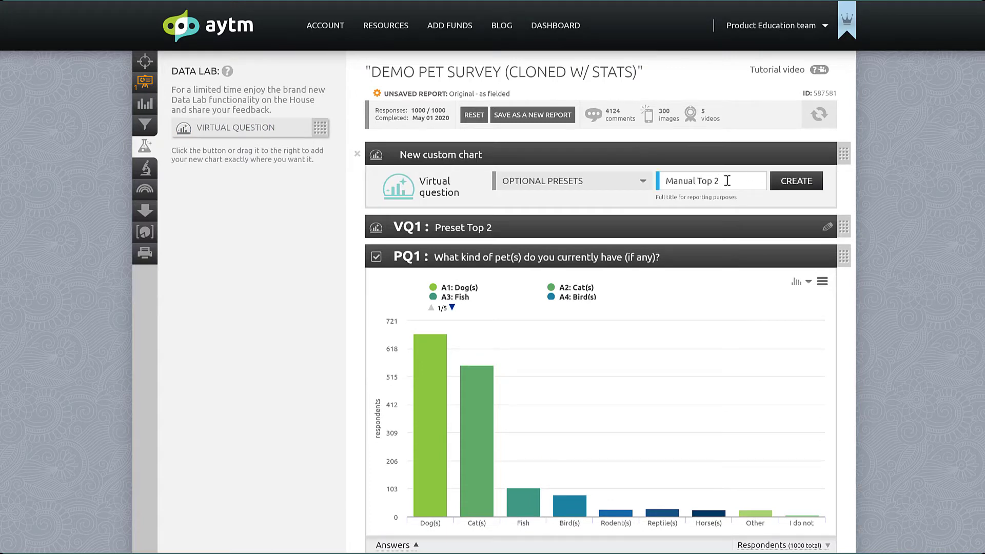
click(810, 182)
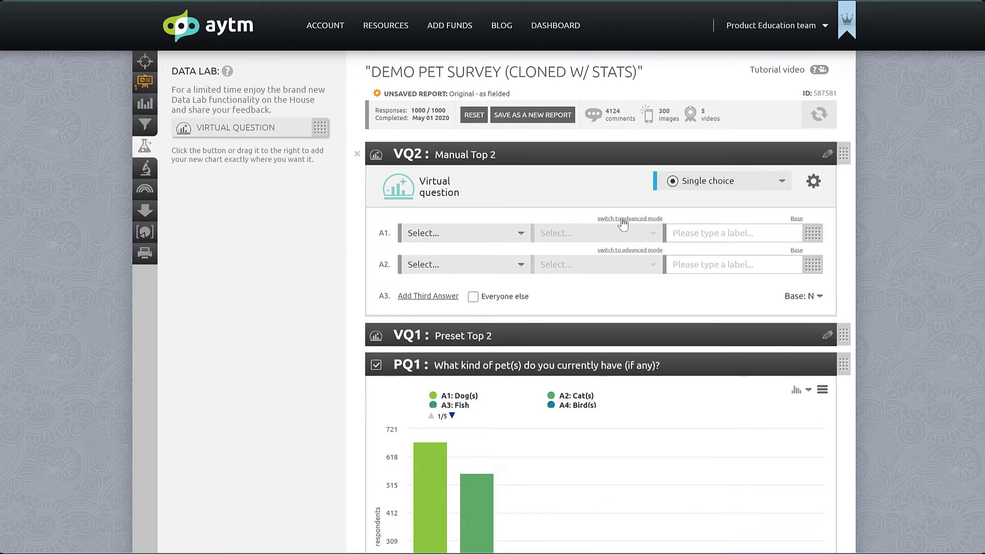
Set answer A1 to Q27SQ1 filtered to A4 and A5, labelled robot
click(505, 237)
drag(524, 254, 518, 333)
click(462, 320)
click(590, 240)
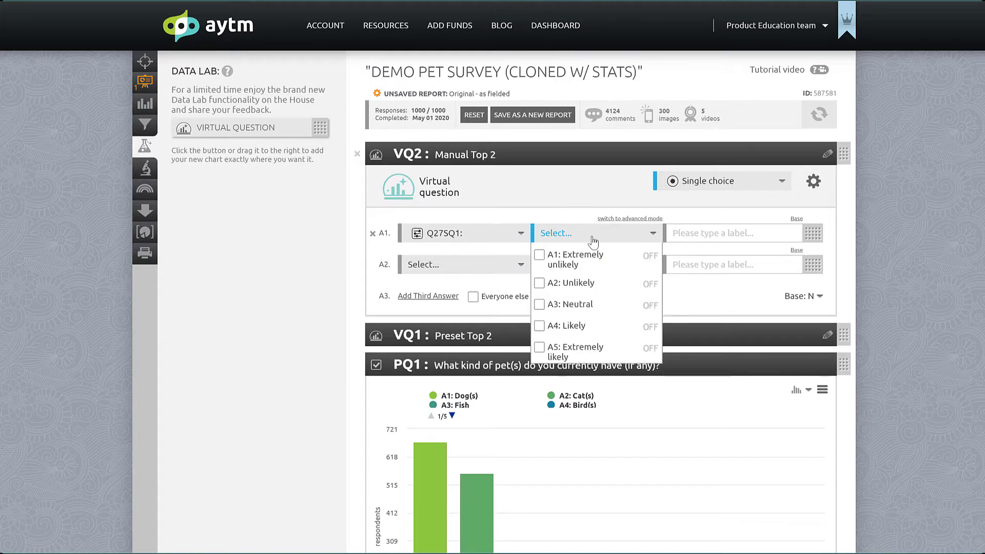
click(539, 348)
click(539, 326)
click(701, 234)
text(robot)
Set answer A2 to Q30SQ1 filtered to A4 and A5, labelled no shed shampoo
click(519, 264)
drag(524, 283, 522, 374)
click(449, 338)
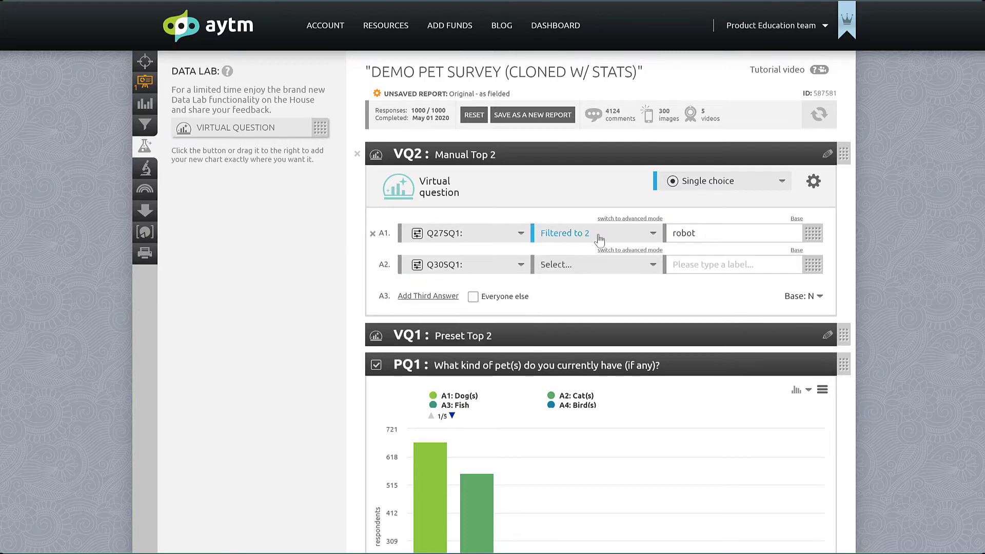
click(595, 264)
click(539, 358)
click(539, 379)
click(693, 264)
text(no shed shampoo)
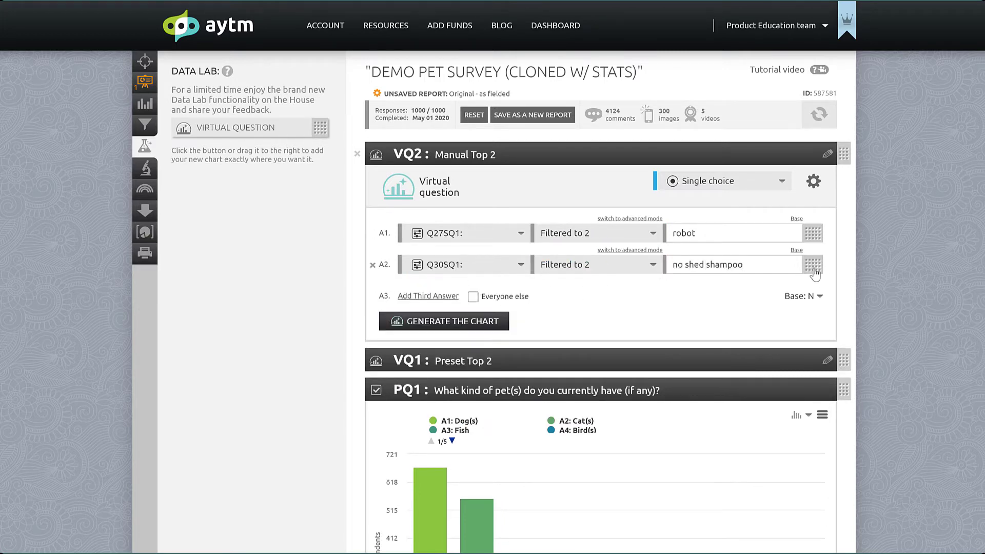
Add answer A3 labelled call-r-translator with A4 and A5, and generate the chart
click(813, 272)
drag(752, 298, 674, 298)
text(call-r-translator)
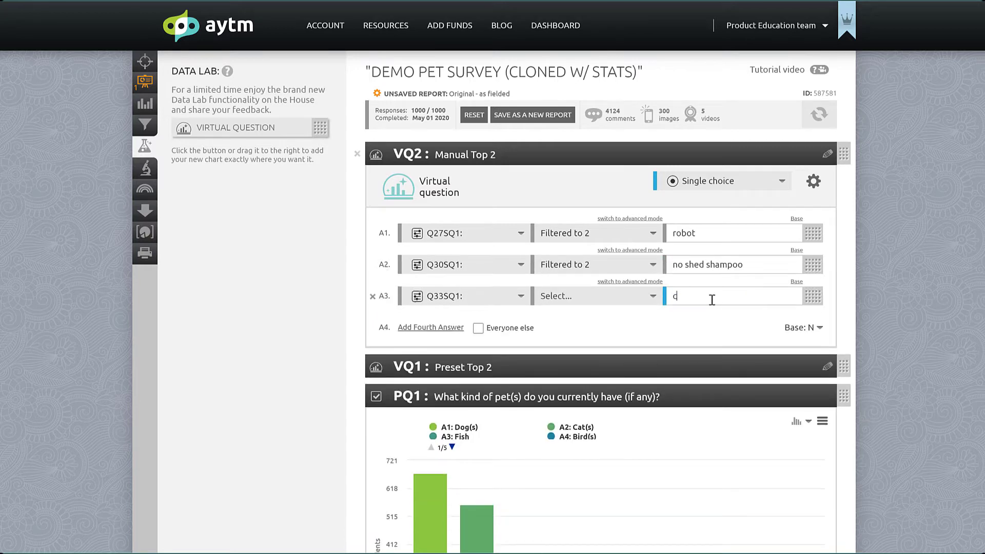
click(593, 297)
click(540, 389)
click(539, 410)
click(473, 358)
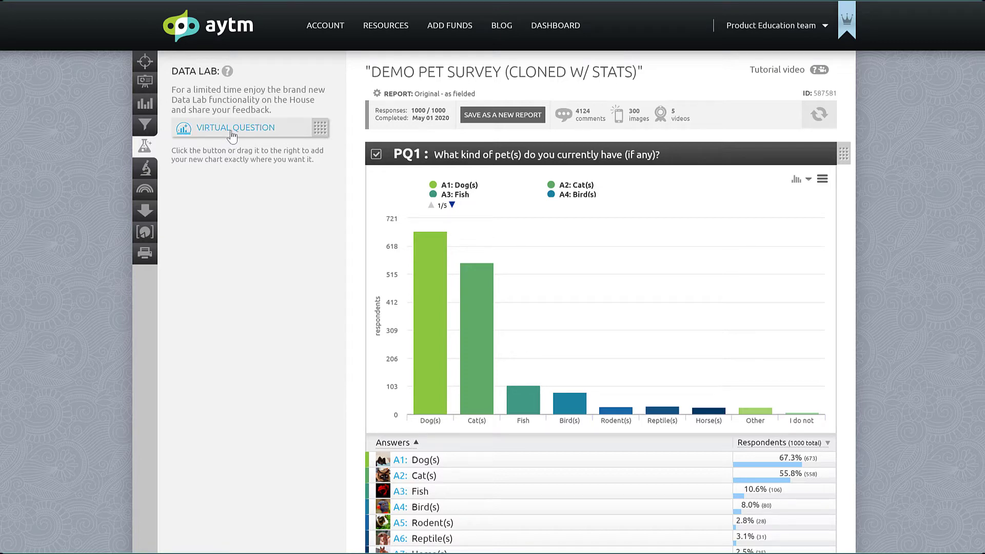
Place a fresh Virtual Question block above the PQ1 chart
drag(232, 135, 472, 153)
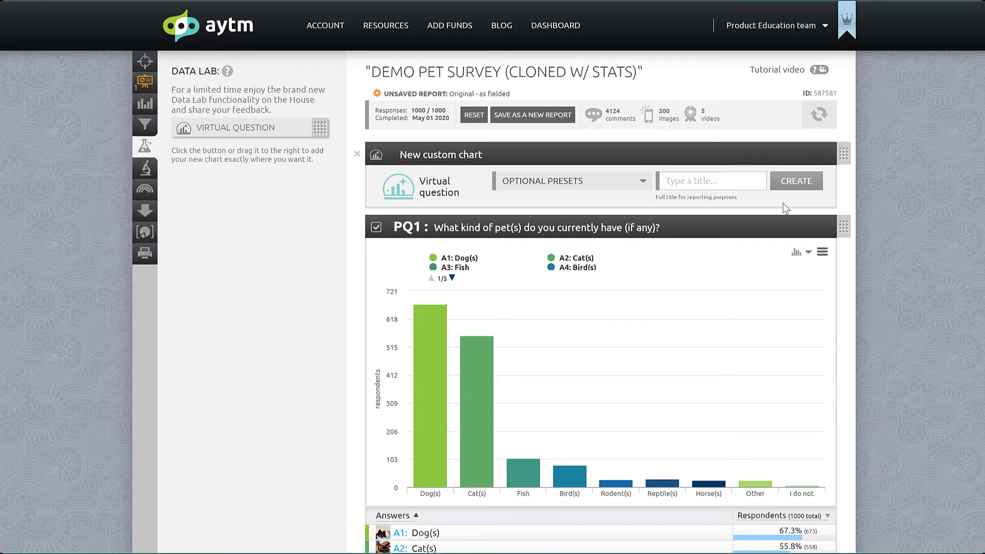
Create 'Purchase Intent - Top 2' with A1 logic (q27/q30/q33 sq1a4 or sq1a5), grouped with 'or'
click(744, 185)
text(Pur)
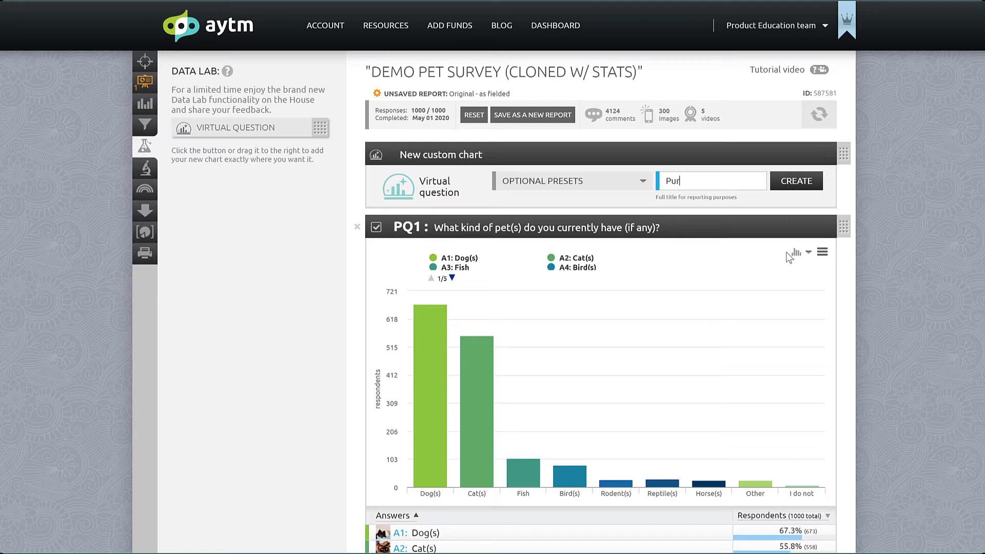
text(chase Intent - Top 2)
click(797, 184)
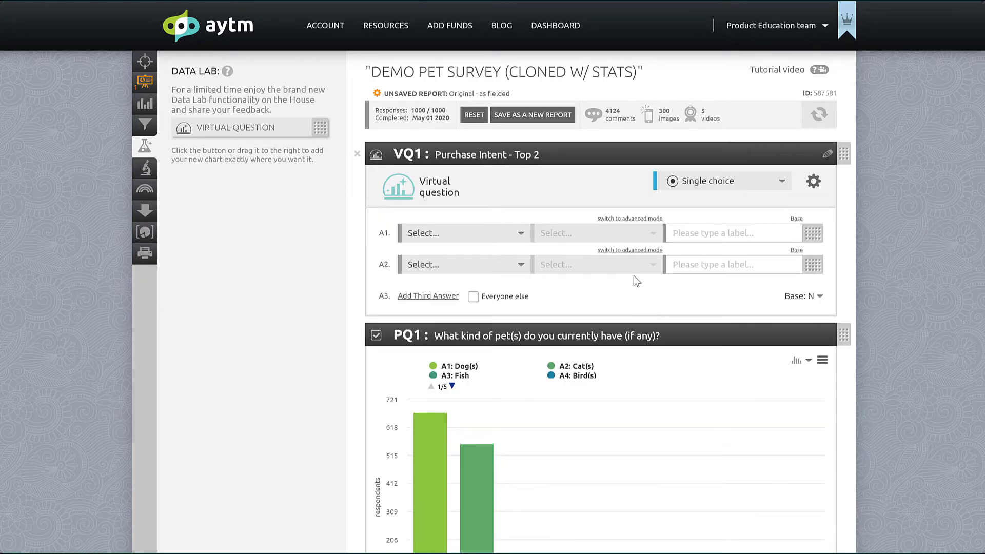
click(631, 220)
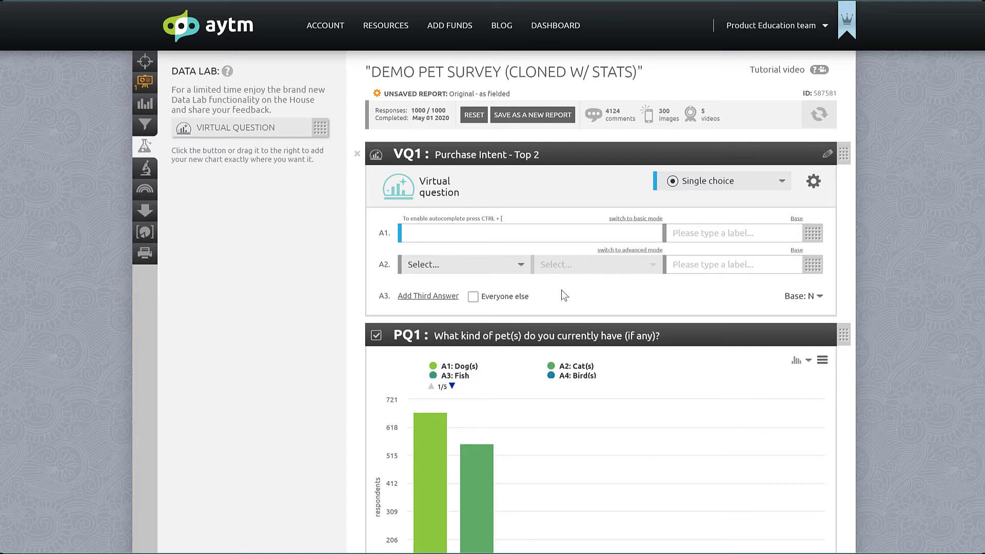
text(q27sq1a)
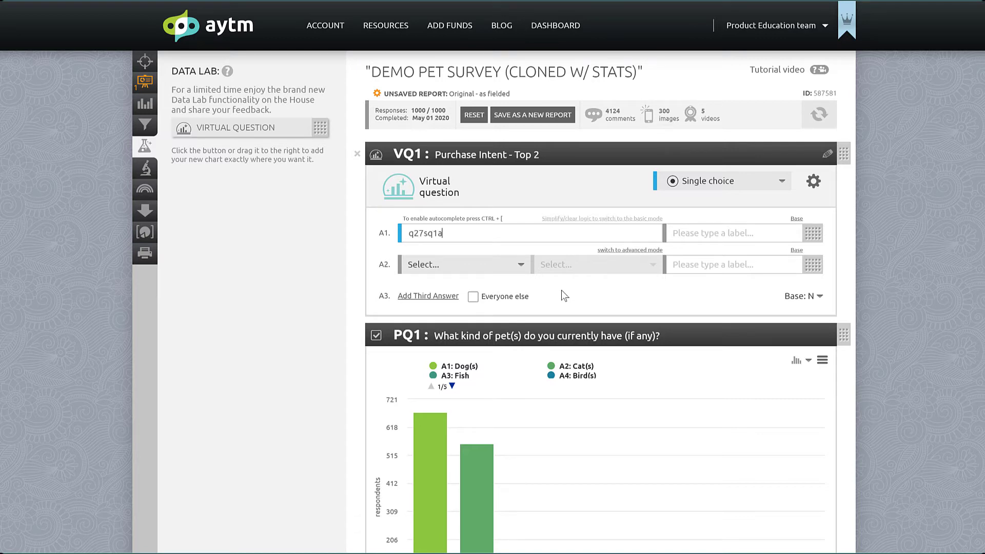
text(4 or q27sq1a5))
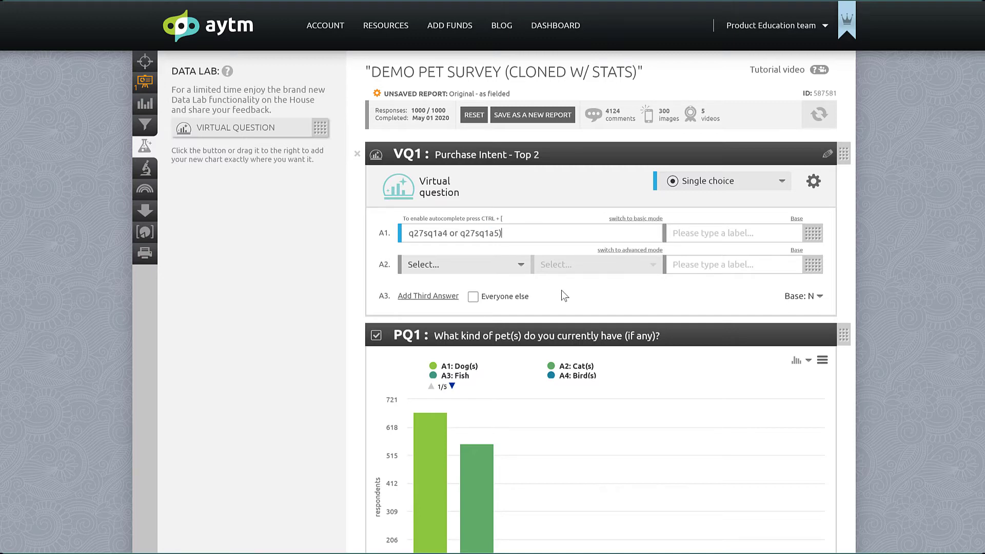
click(409, 233)
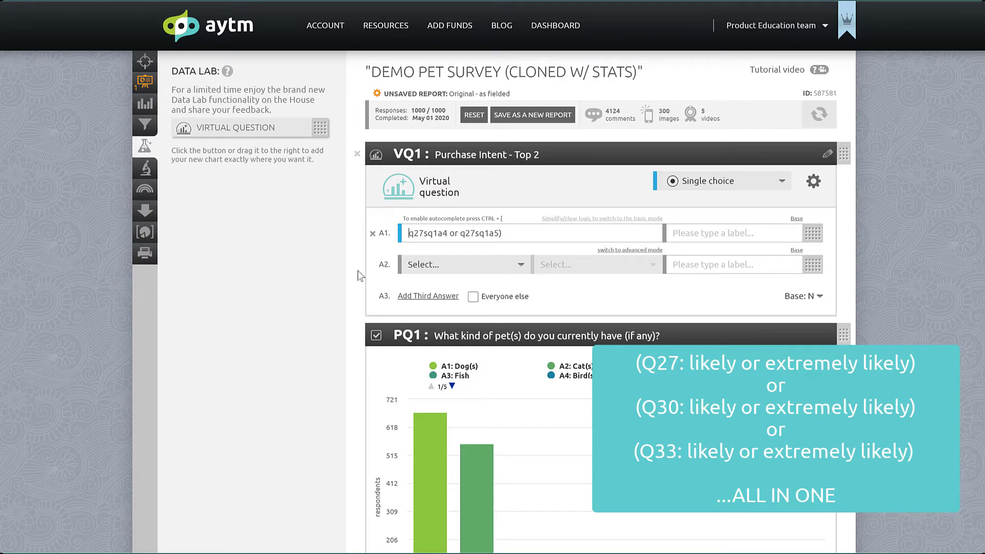
text(()
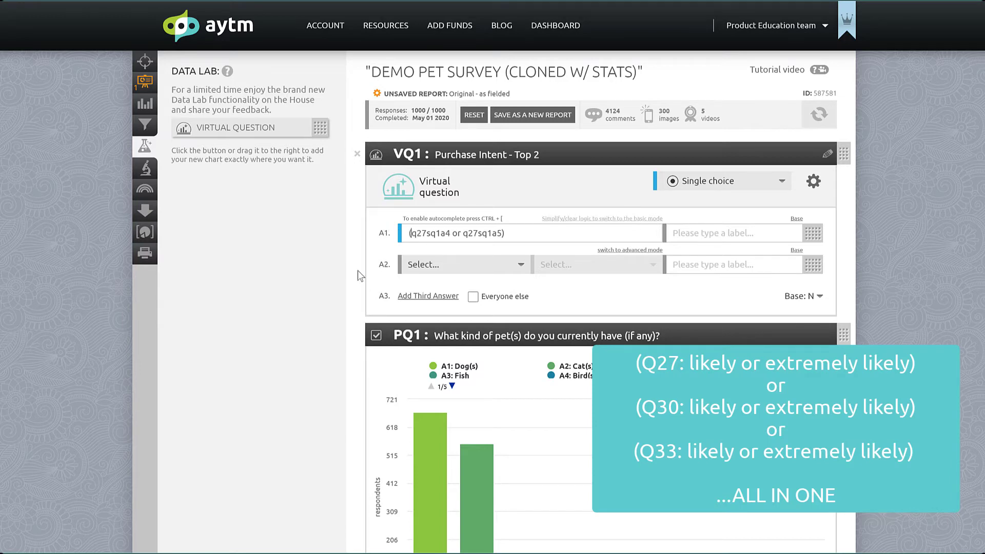
click(520, 236)
text(or (q30sq1a4)
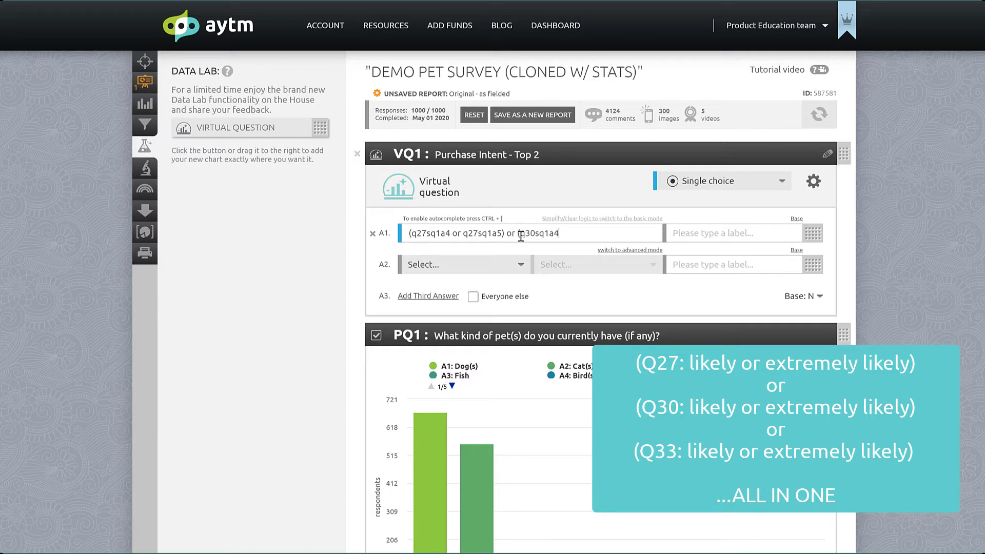
text( or q30sq1a5) or (q33sq1a4 or q33)
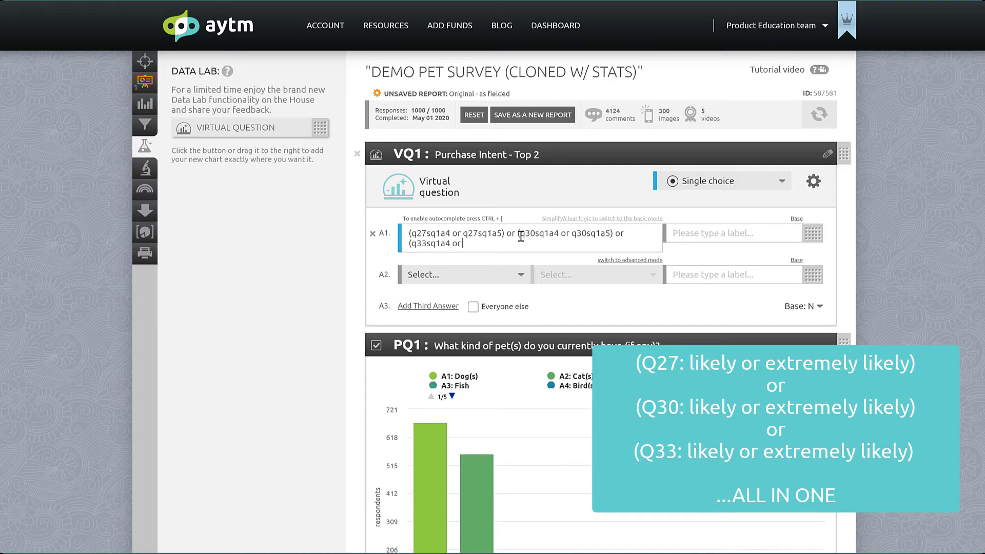
text(sq1a5))
Label the answer Top 2 PI, delete A2, chart it, and add another virtual question block
click(692, 232)
text(Top 2 PI)
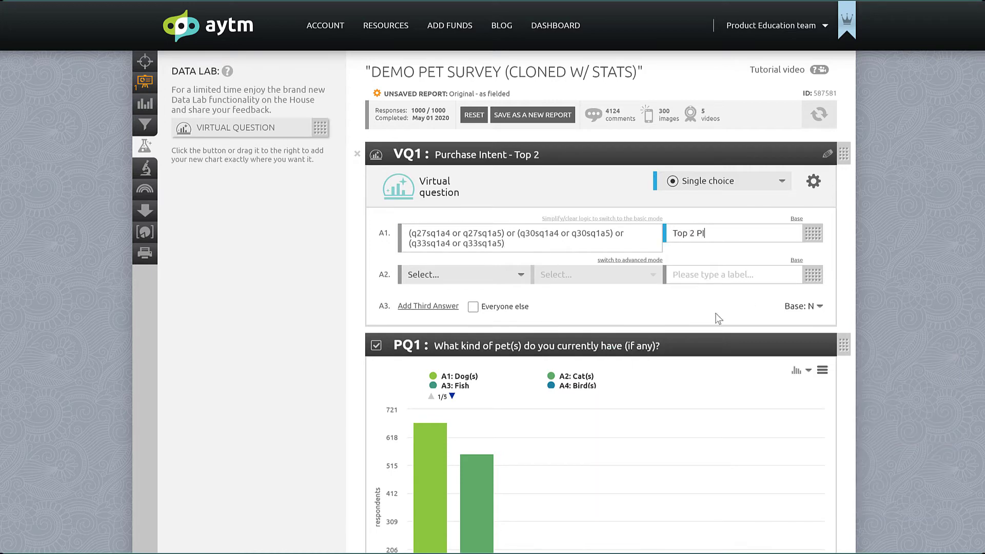
click(373, 277)
click(462, 296)
scroll(971, 308, down, 1)
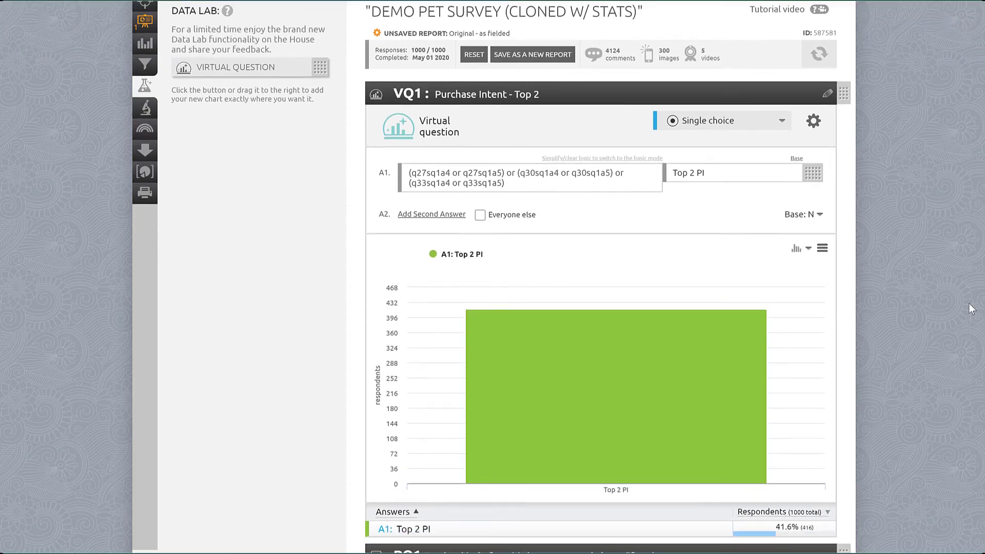
scroll(971, 308, up, 1)
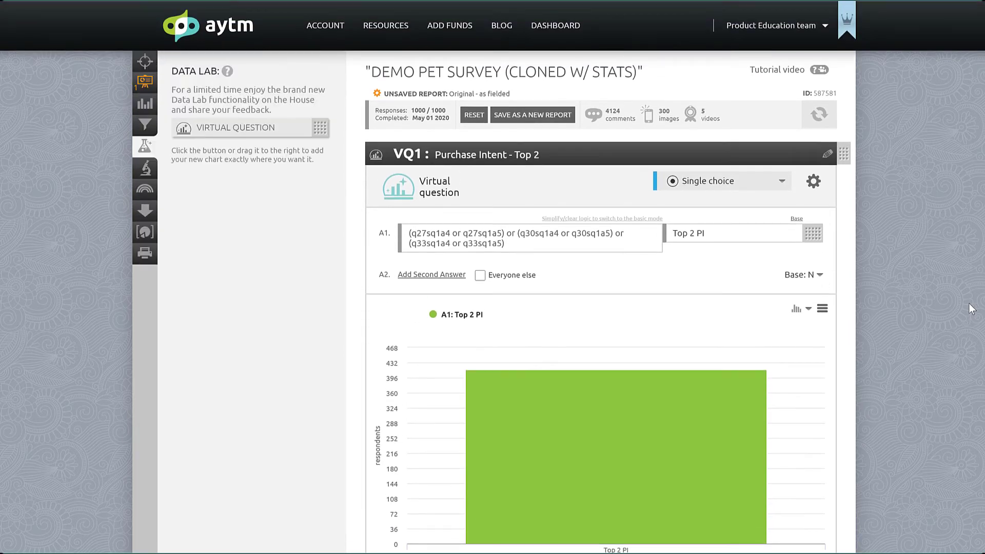
drag(188, 128, 454, 153)
click(732, 181)
Title the new block Concept Seen and base it on the Q25, Q28, Q31 preset
text(Concept Seen)
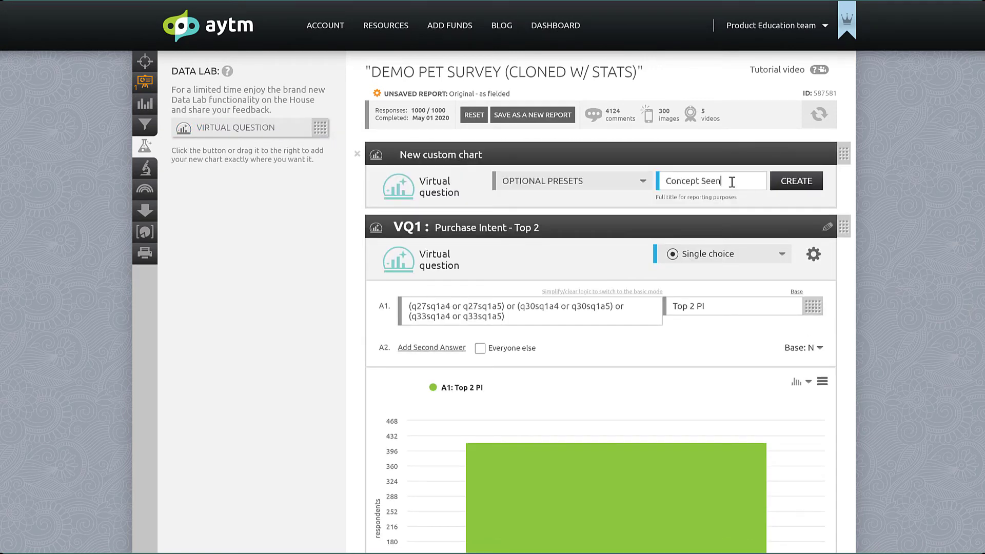
click(648, 190)
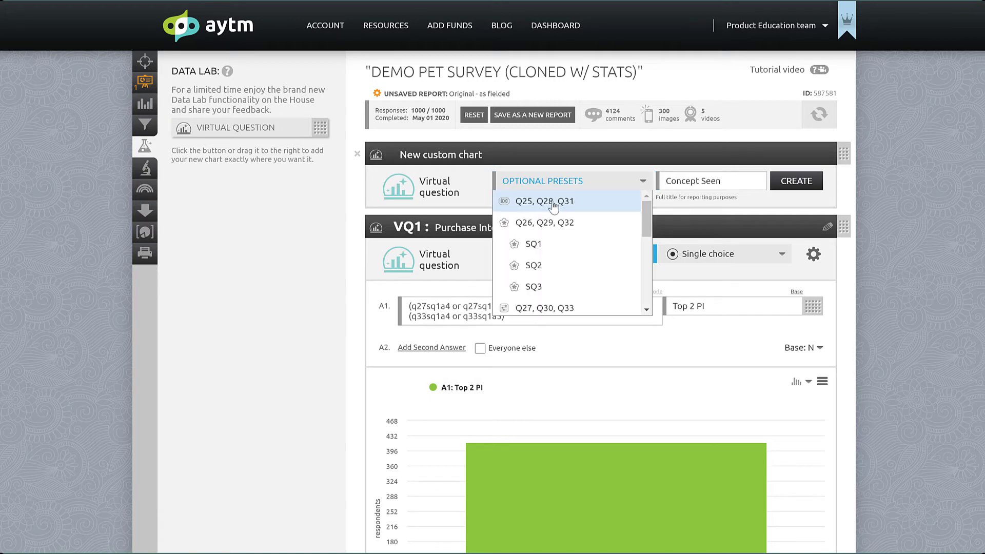
click(549, 201)
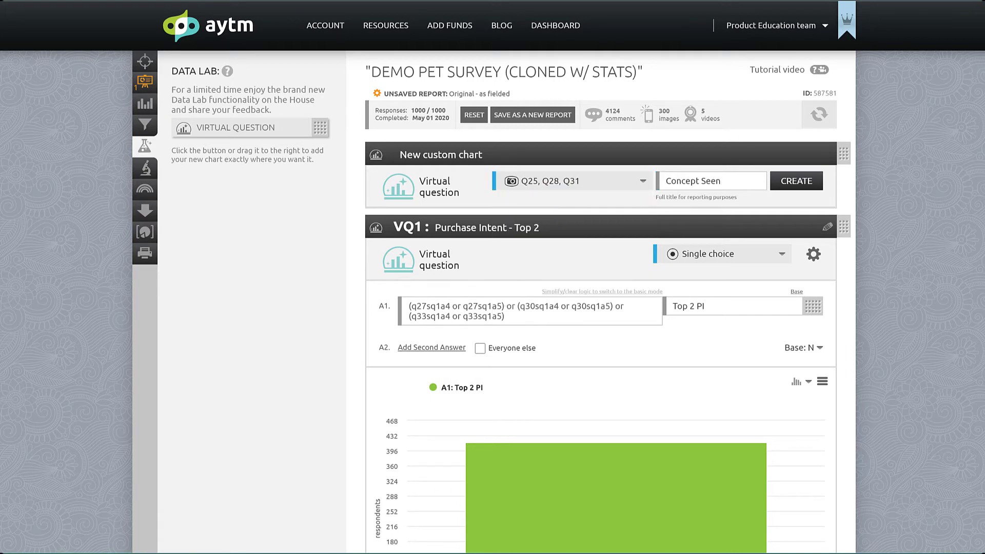
Relabel the answers robot, no shed shampoo and call-r-translator and generate the chart
double_click(682, 232)
text(robot)
double_click(682, 264)
text(no shed shampoo)
double_click(690, 290)
text(call-r-translator)
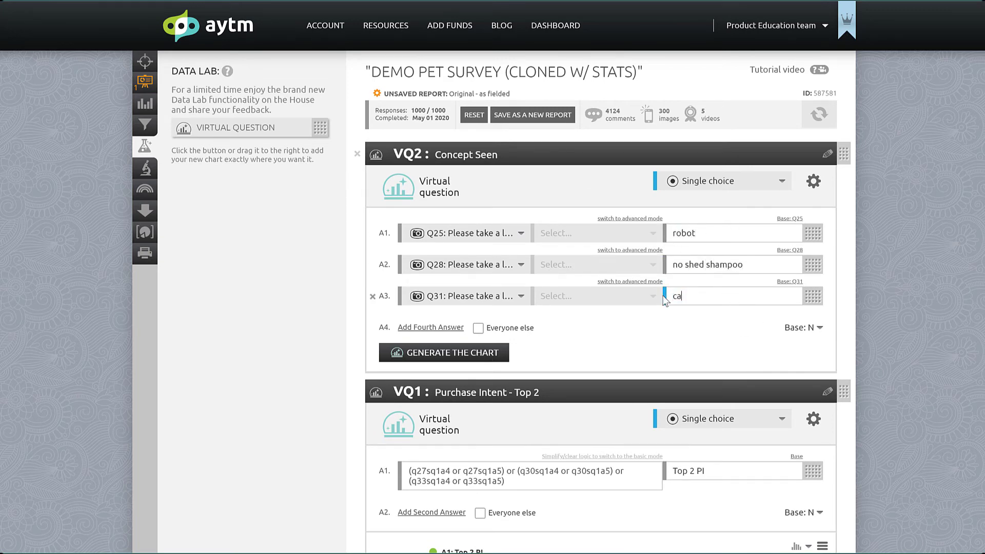
click(491, 359)
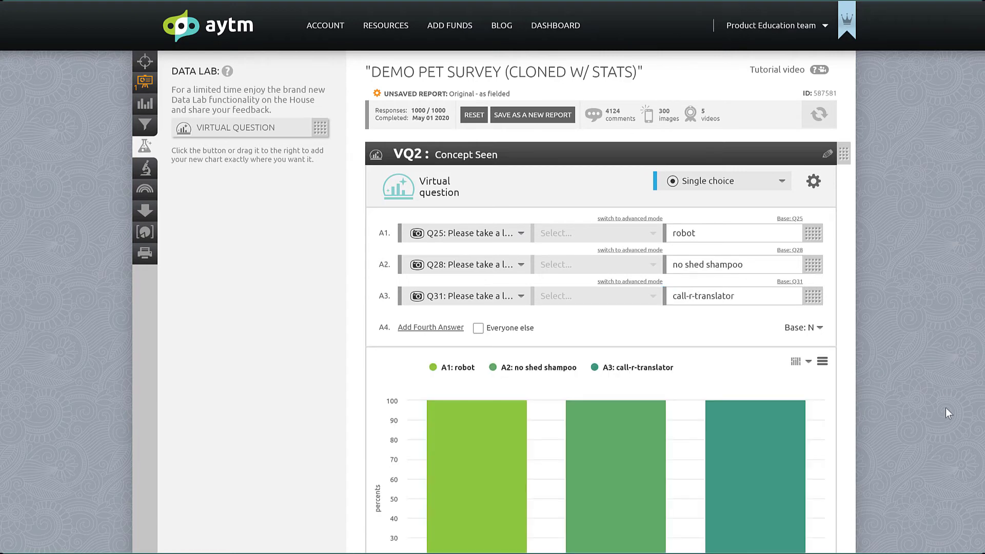
scroll(946, 407, down, 2)
scroll(946, 396, down, 2)
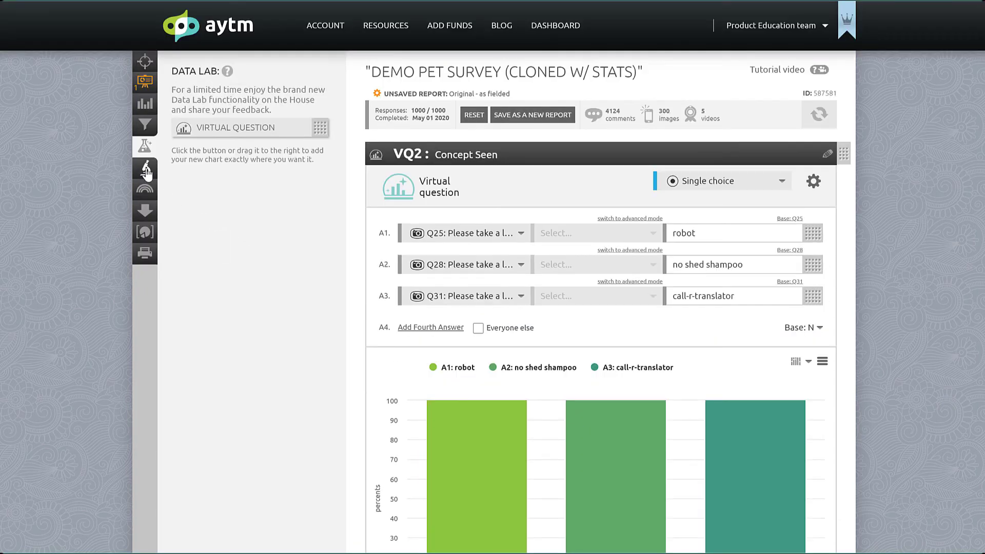
click(146, 171)
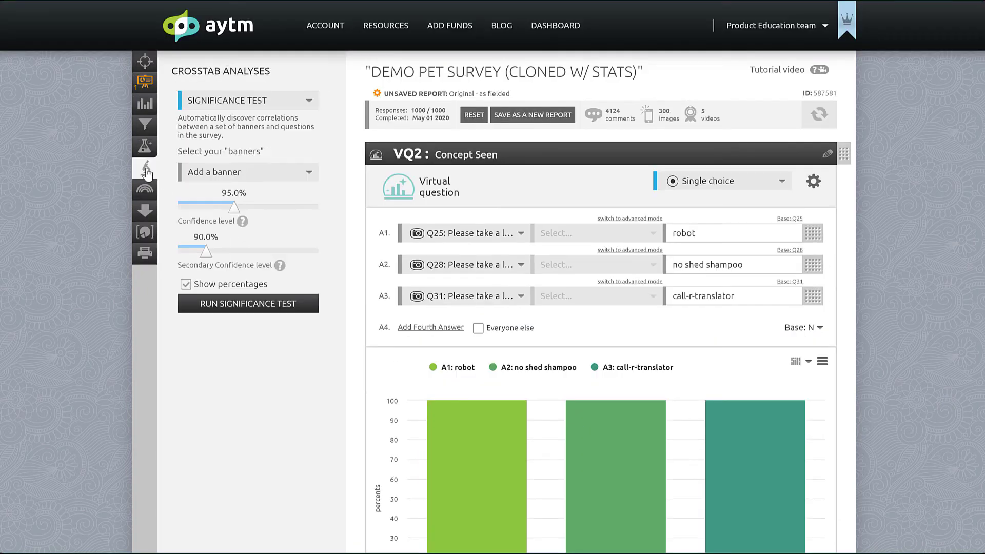
Run a significance test with VQ2: Concept Seen as the banner
click(285, 109)
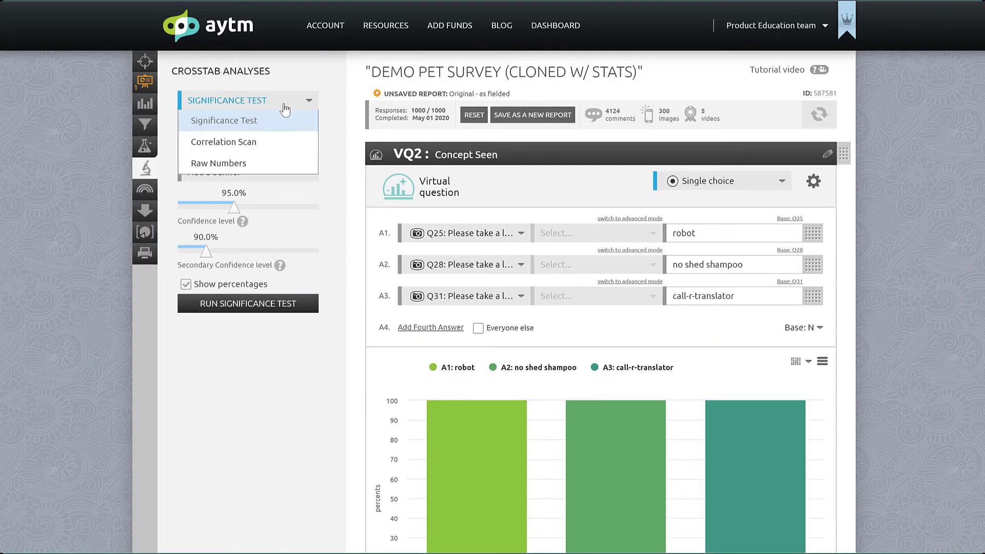
click(262, 123)
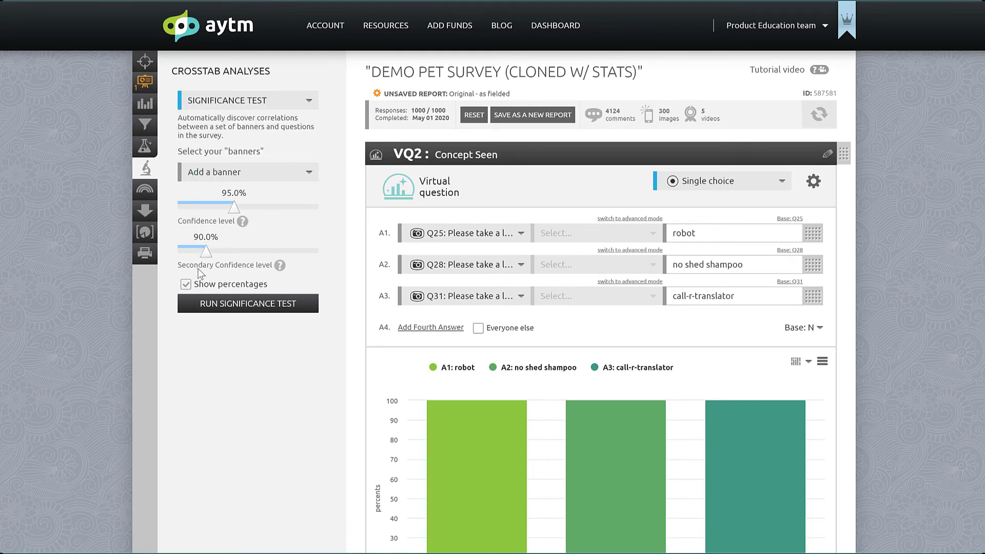
click(311, 175)
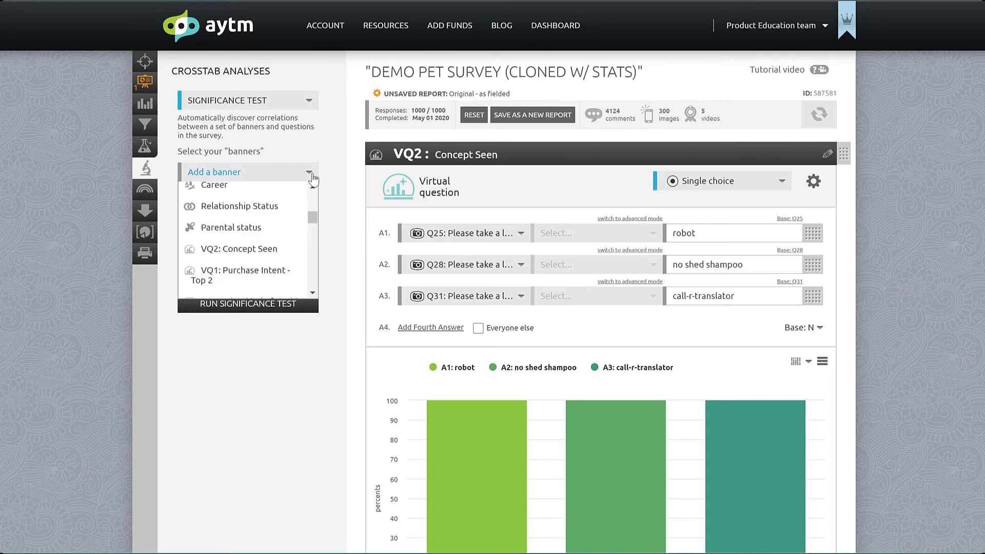
click(261, 250)
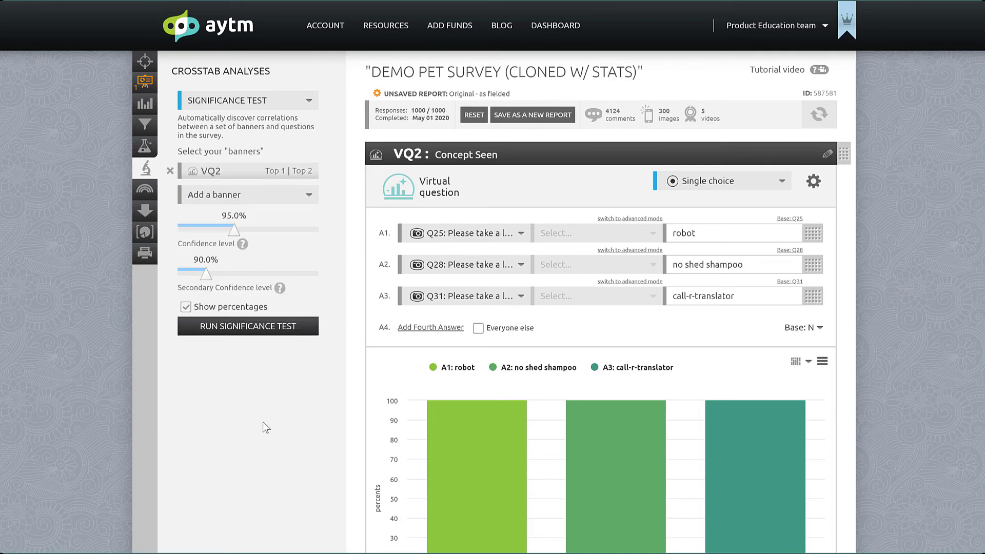
click(262, 333)
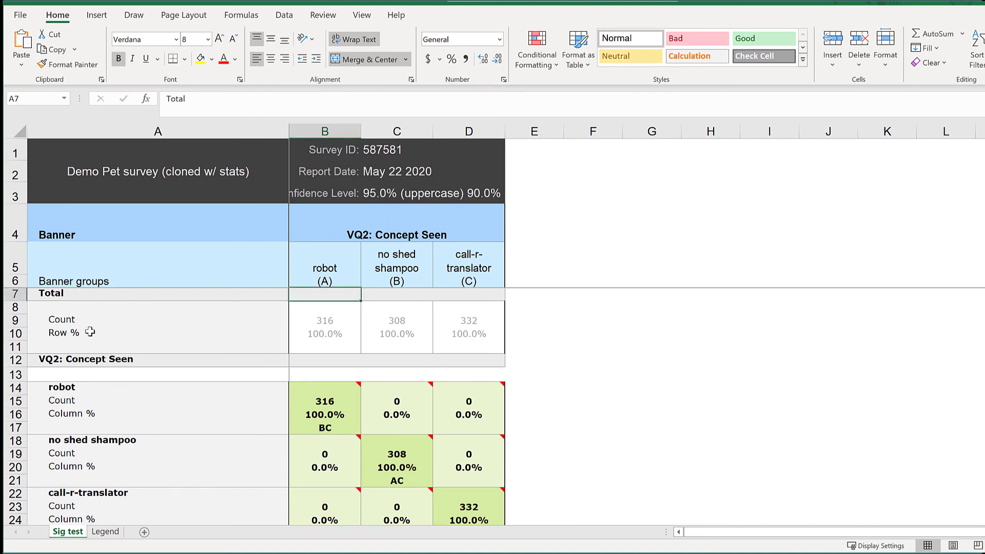
Check a note on the Sig test sheet, then view the Legend sheet of significance letters
scroll(118, 456, down, 1)
scroll(118, 456, down, 6)
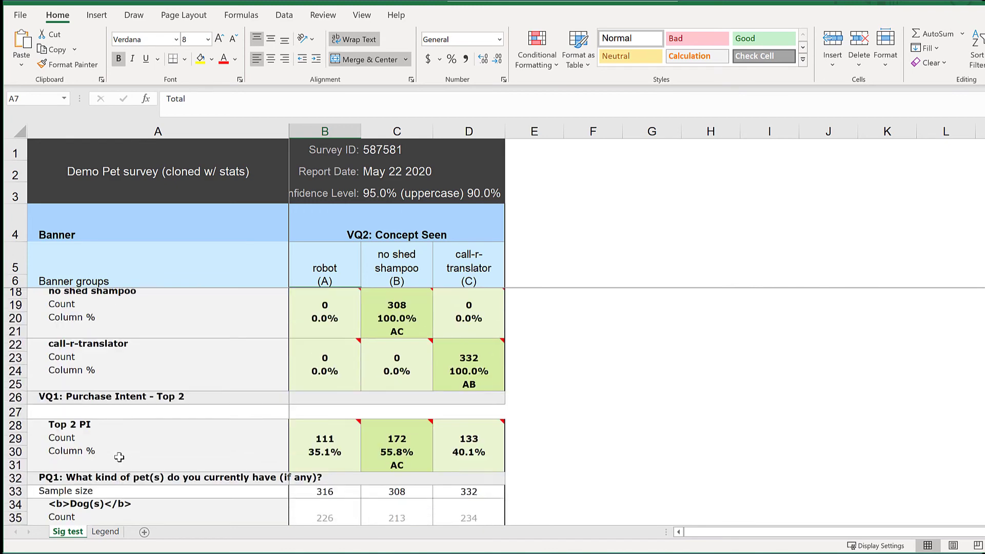
scroll(123, 454, up, 6)
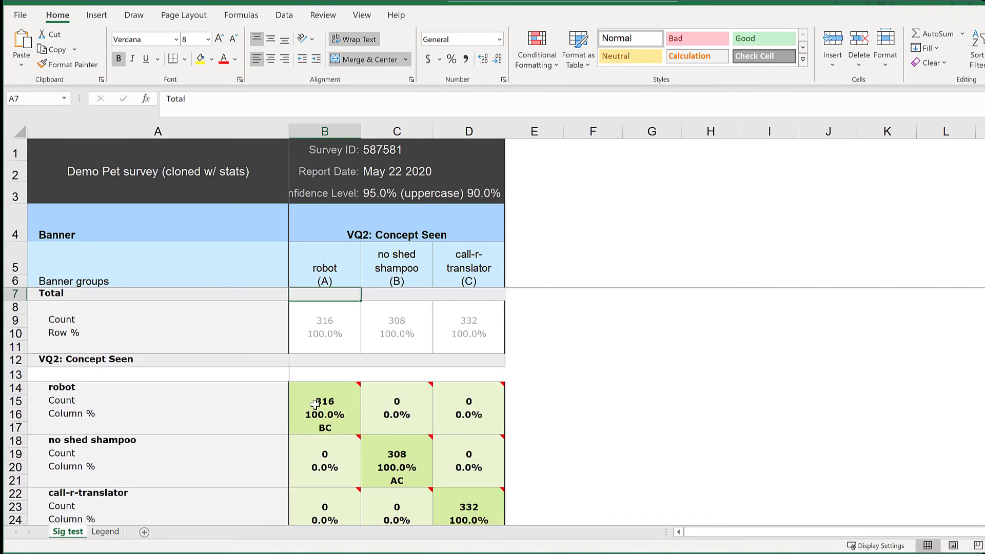
mouse_move(359, 385)
click(106, 532)
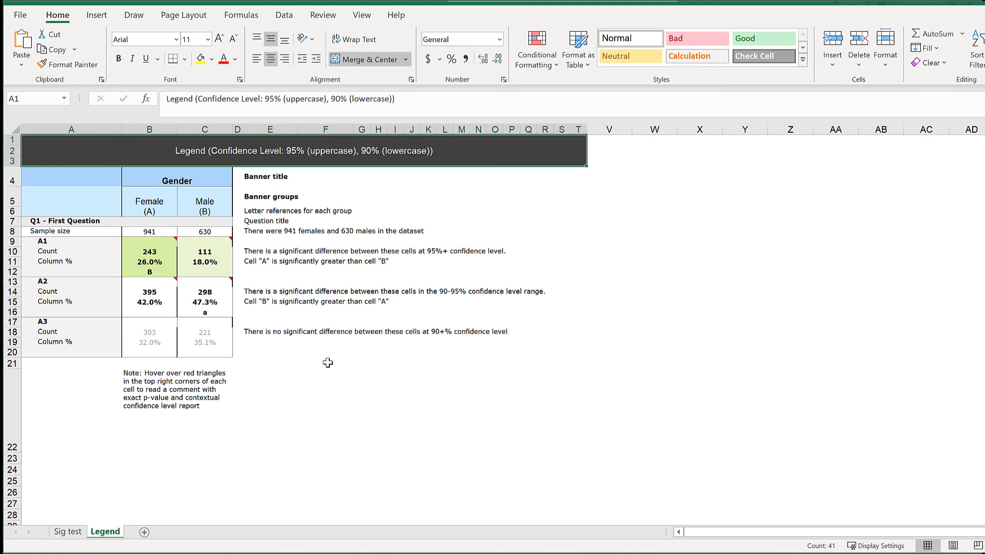
click(68, 532)
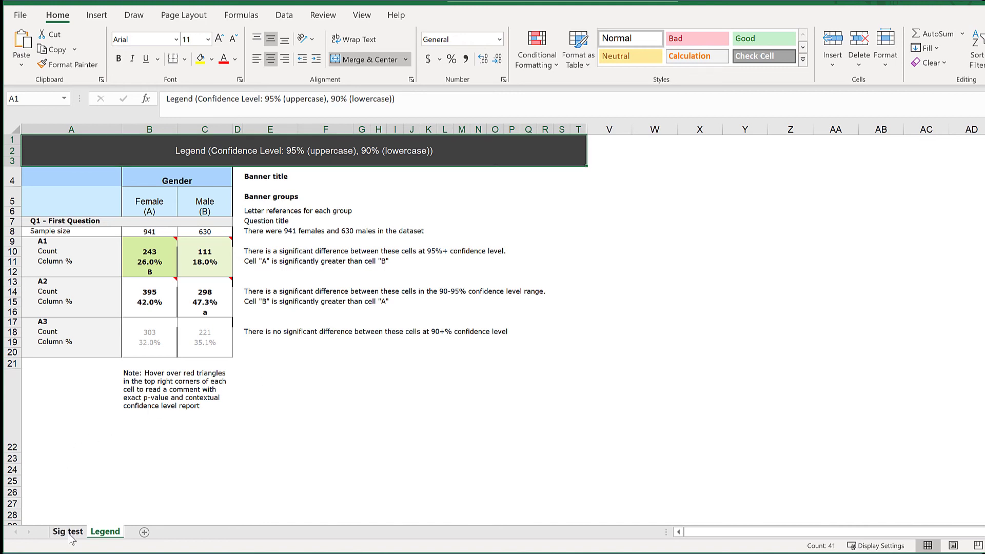
Scroll to Top 2 PI and read the significance note on no shed shampoo's cell C28
scroll(186, 408, down, 4)
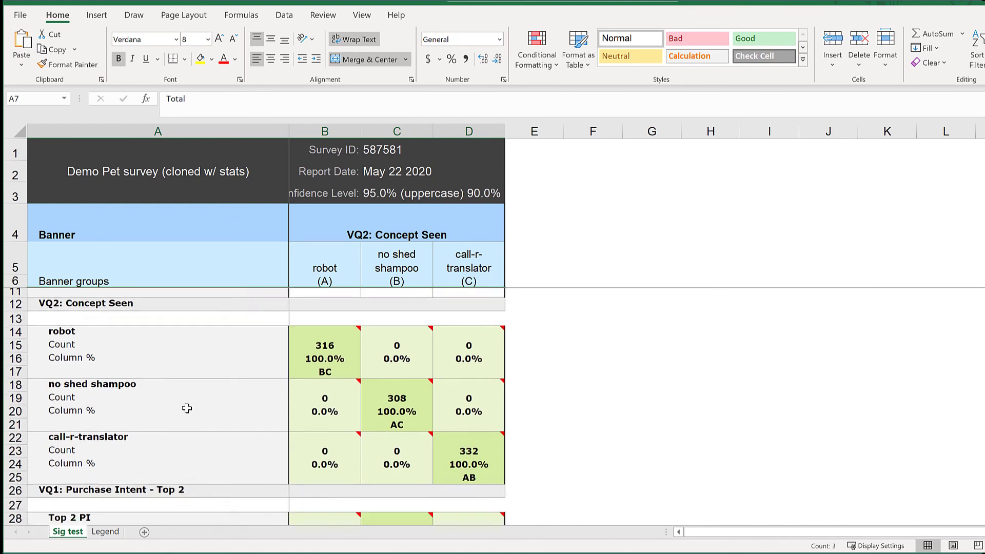
scroll(186, 408, down, 3)
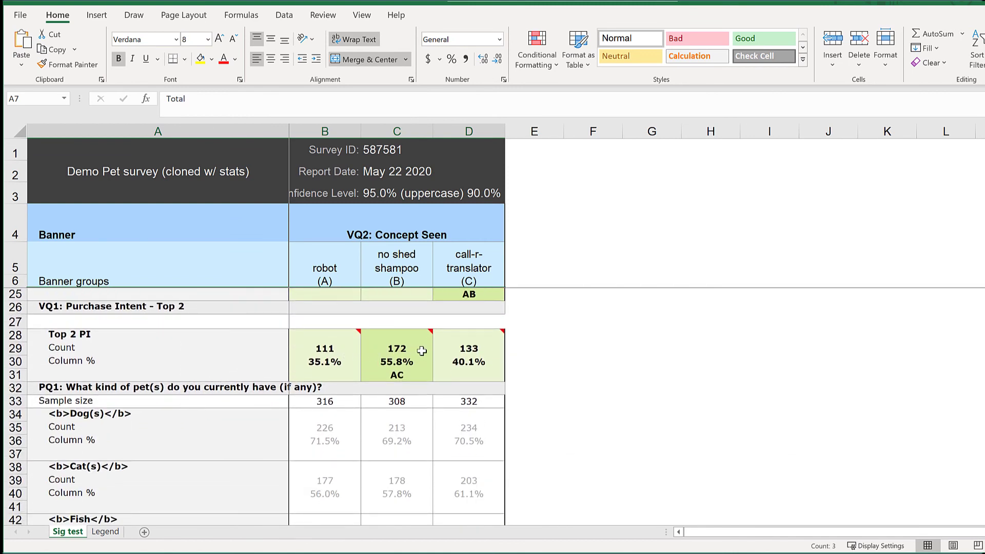
mouse_move(429, 332)
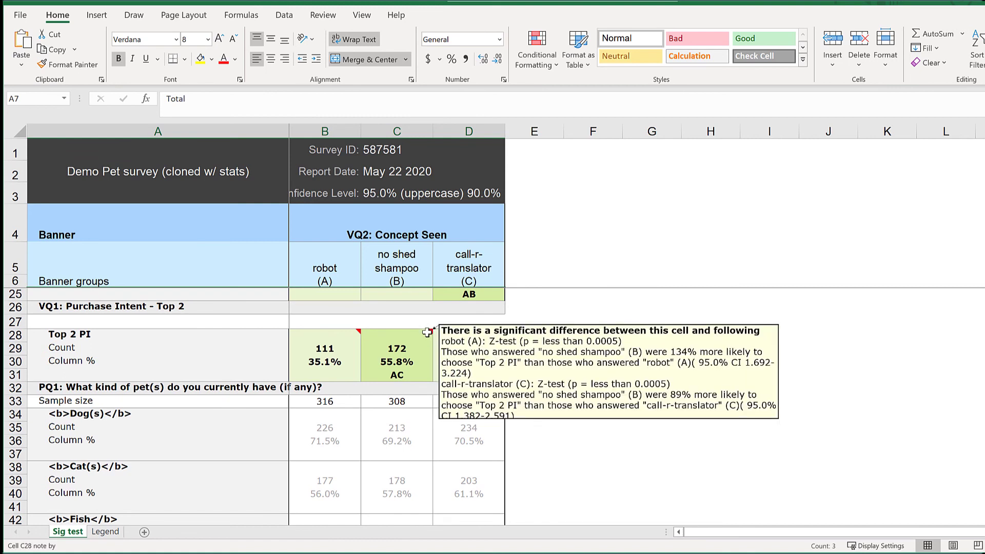